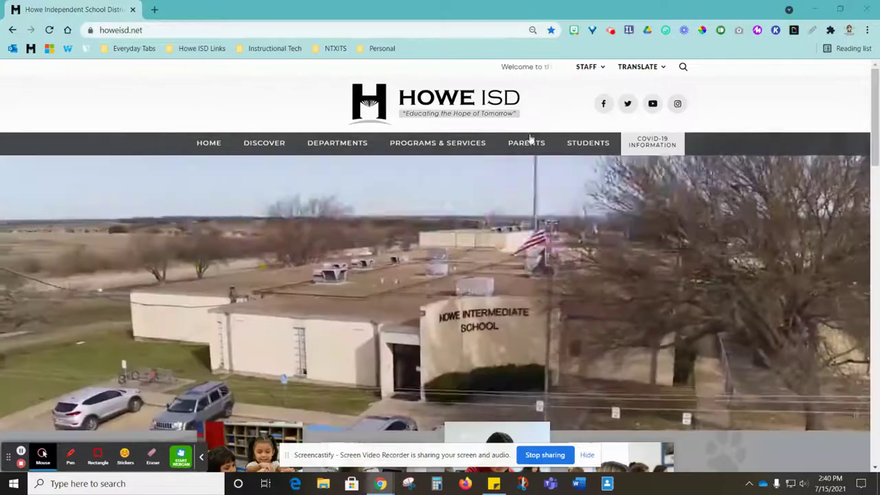
- Go from Parents > Enrollment to Online Enrollment Grades K-12 and launch ParentPortal via Enroll Now
mouse_move(527, 144)
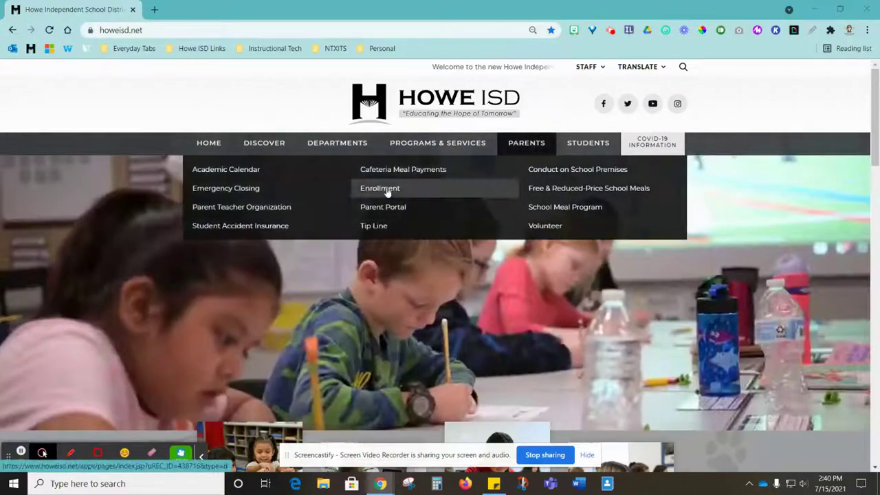
left_click(391, 188)
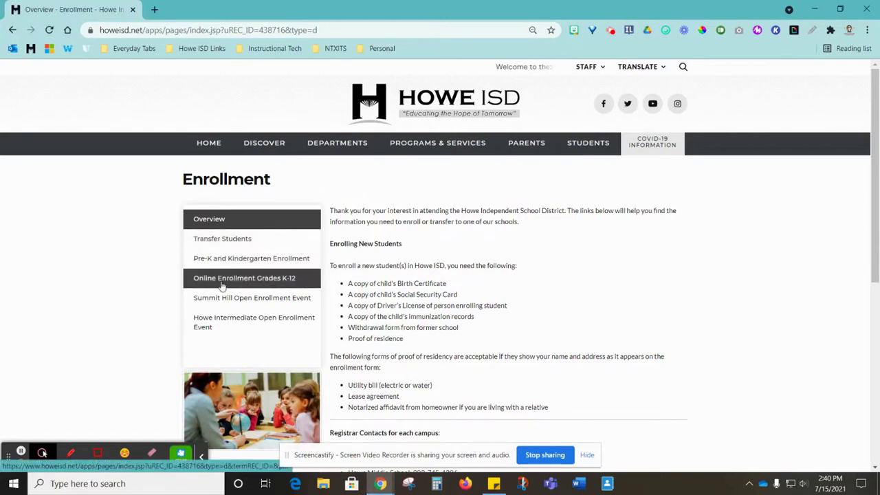
left_click(274, 286)
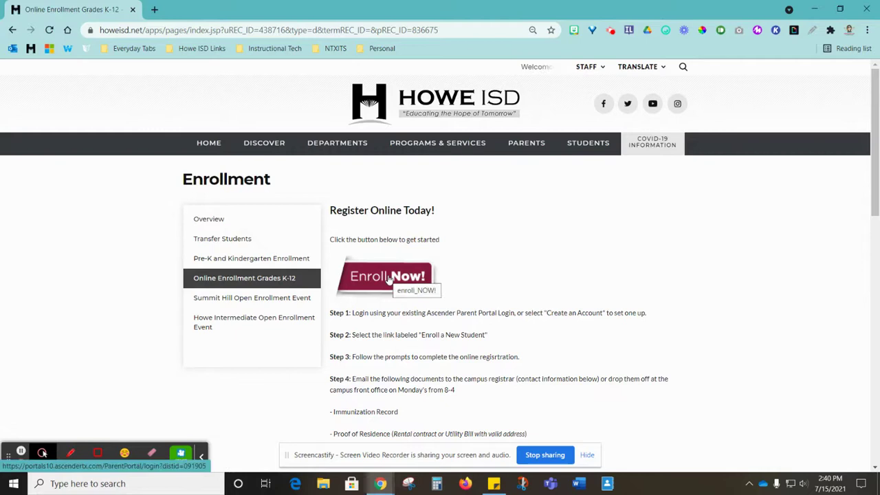
left_click(389, 277)
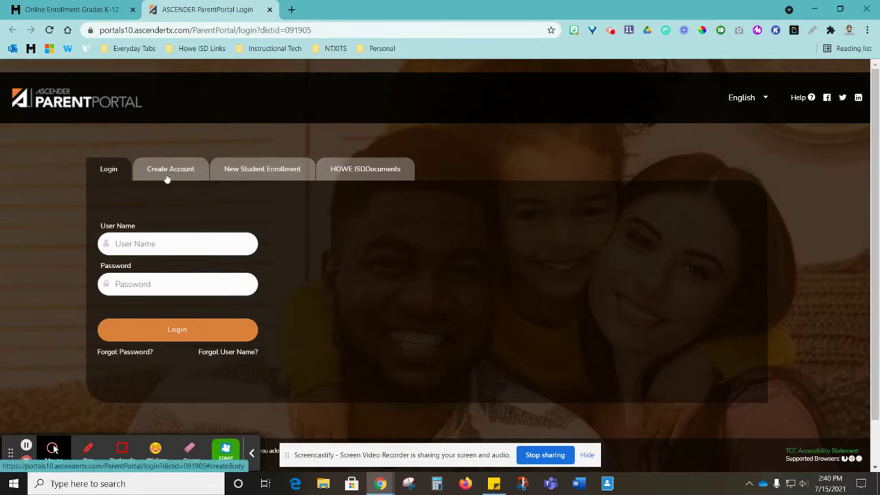
- Register a new parent account with user information and a security question, then finish
mouse_move(156, 176)
left_mouse_down()
mouse_move(187, 176)
mouse_move(153, 181)
left_mouse_up()
left_click(177, 177)
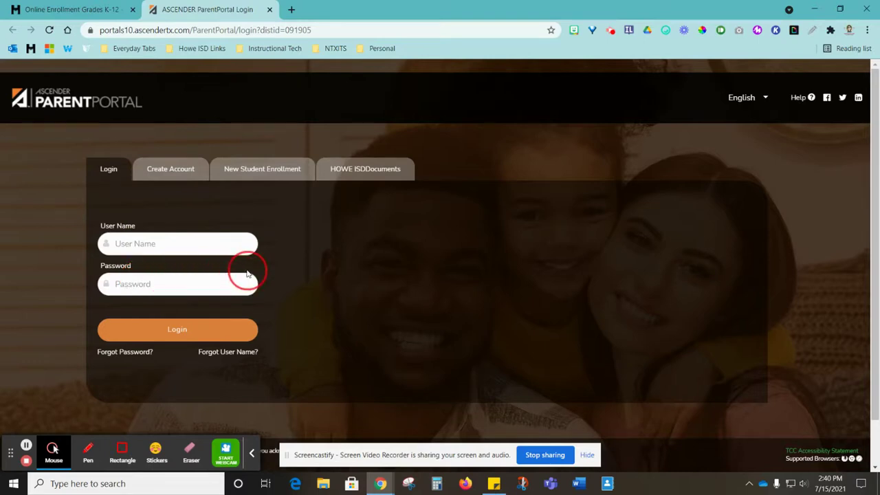
left_click(155, 169)
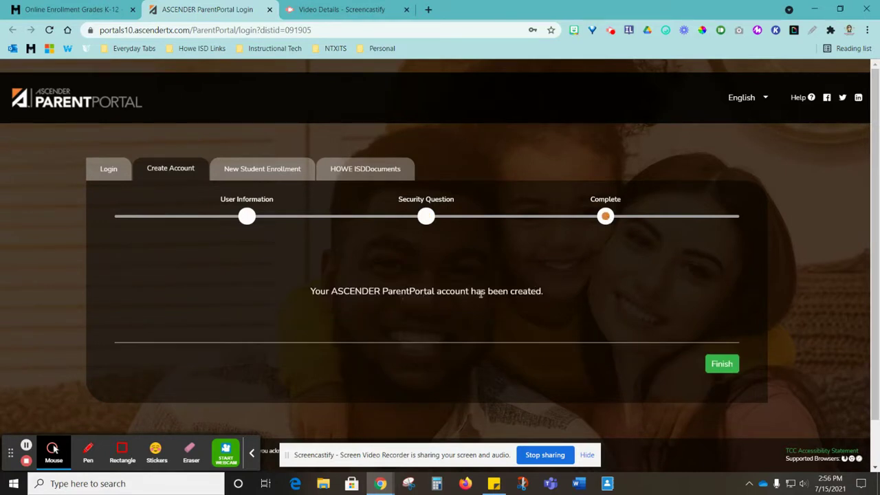
left_click(723, 365)
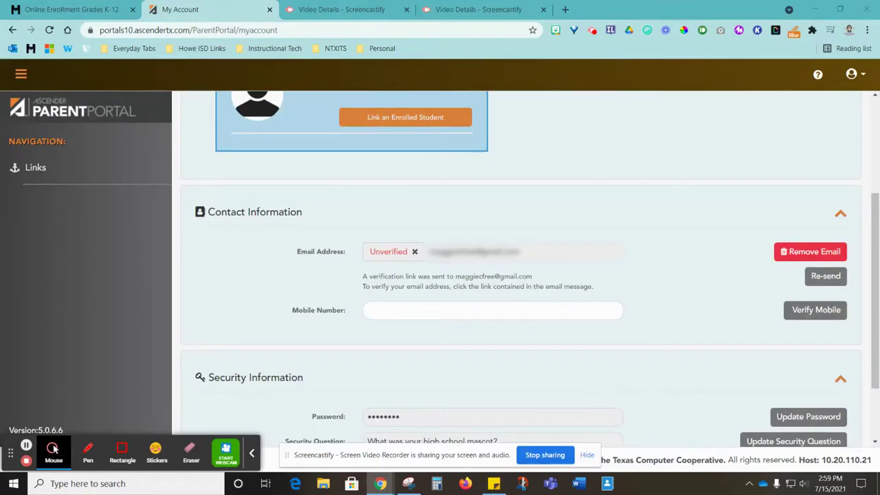
- Show the saved verification email screenshot in full view, then move it aside
left_click(408, 484)
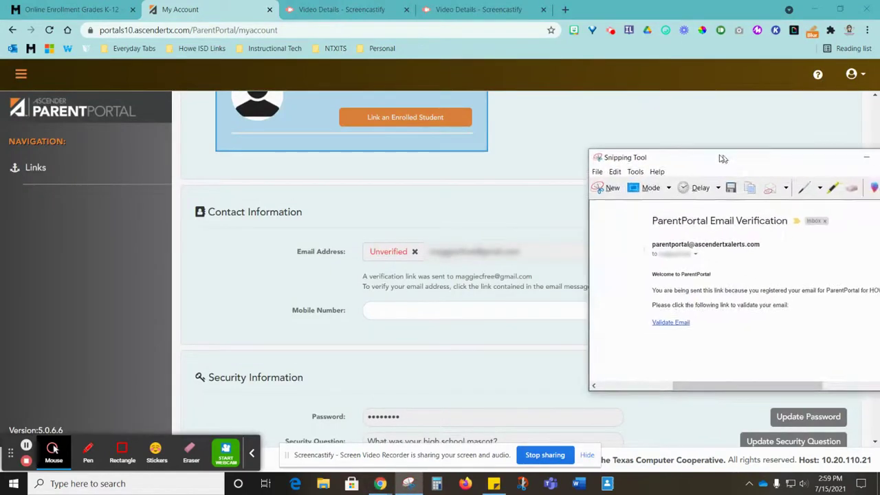
left_click_drag(722, 159, 521, 150)
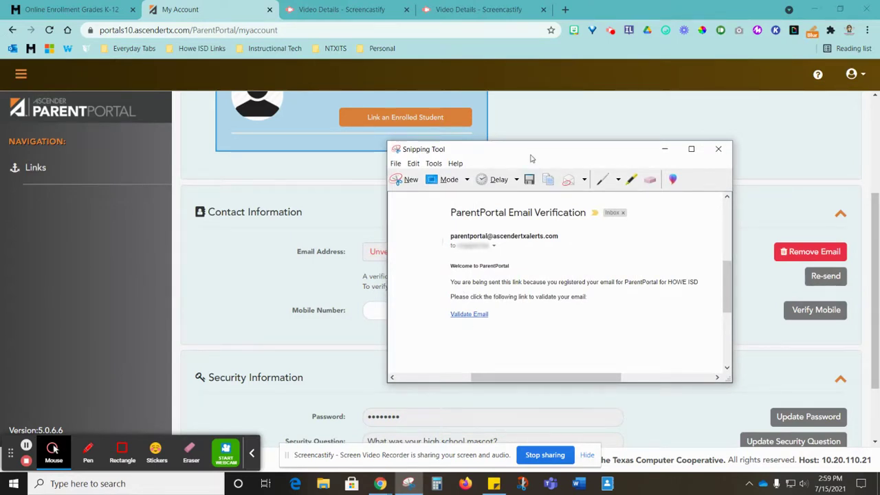
left_click_drag(529, 157, 879, 151)
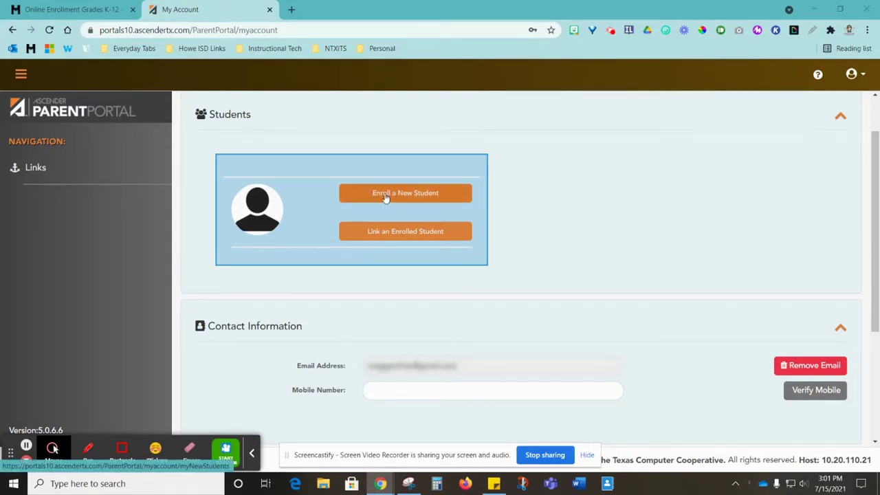
- Start a new student enrollment and enter the student's first, middle and last name
left_click(415, 198)
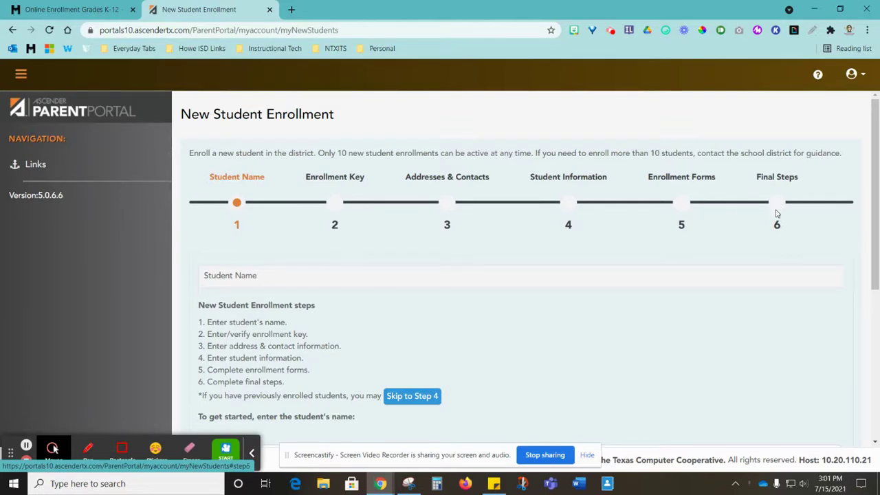
scroll(597, 272, "down", 1)
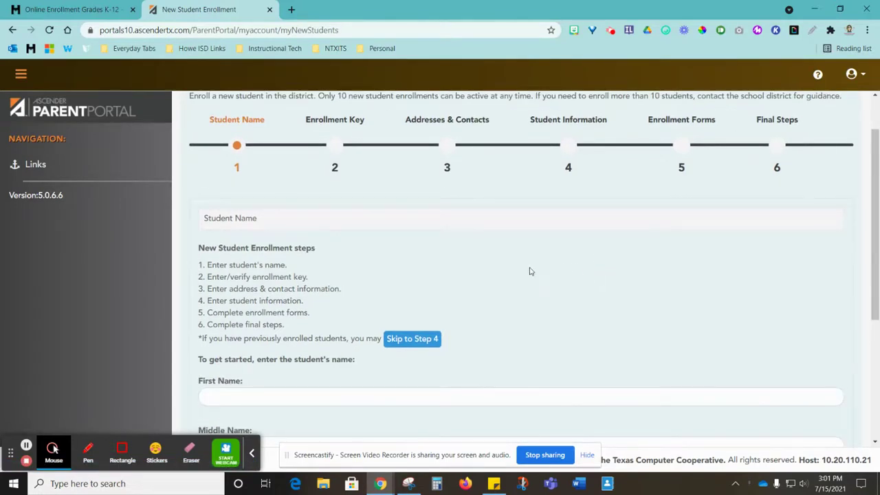
scroll(529, 269, "down", 3)
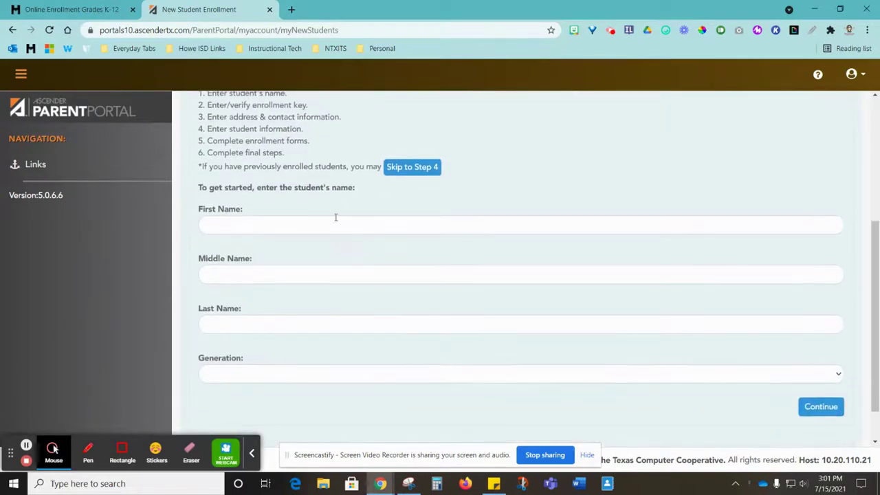
scroll(325, 217, "up", 1)
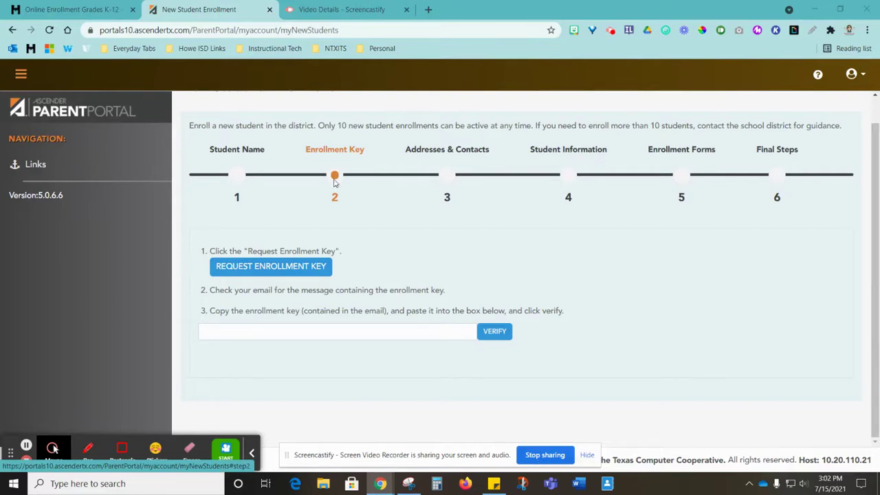
- Request an enrollment key by email and dismiss the email-sent confirmation
left_click(267, 274)
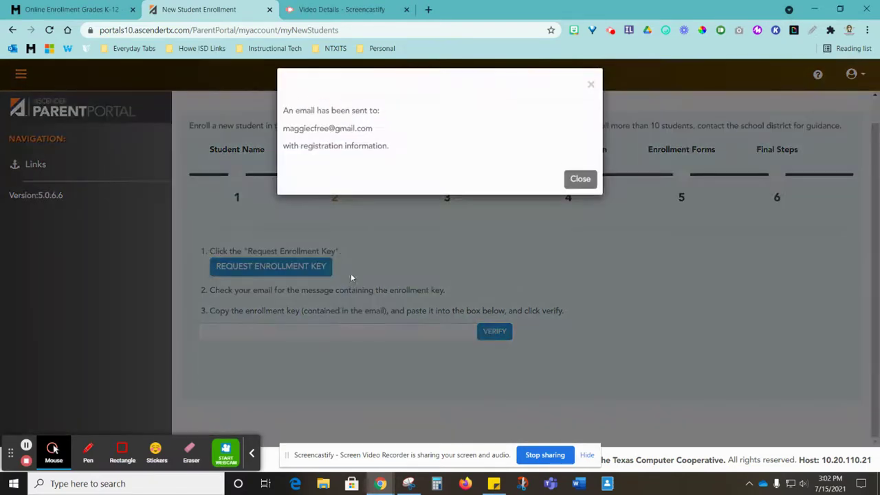
left_click(581, 179)
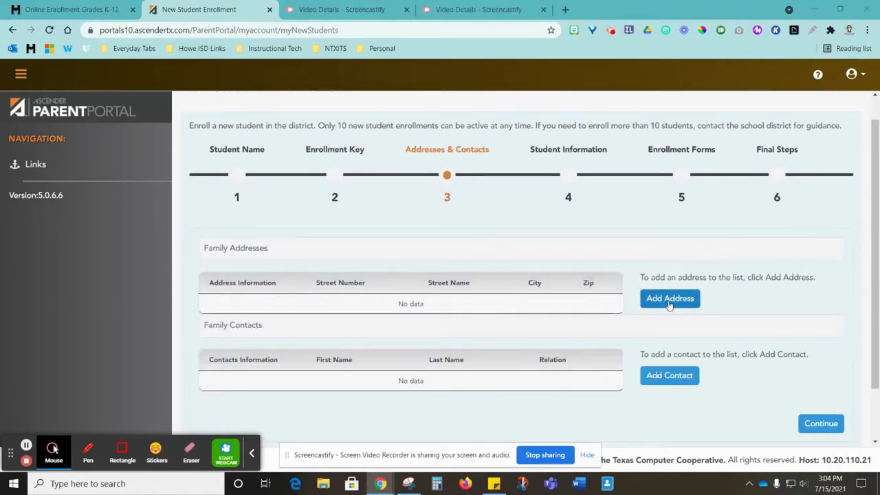
- Open the Add Address form and close it without adding a family address
left_click(670, 378)
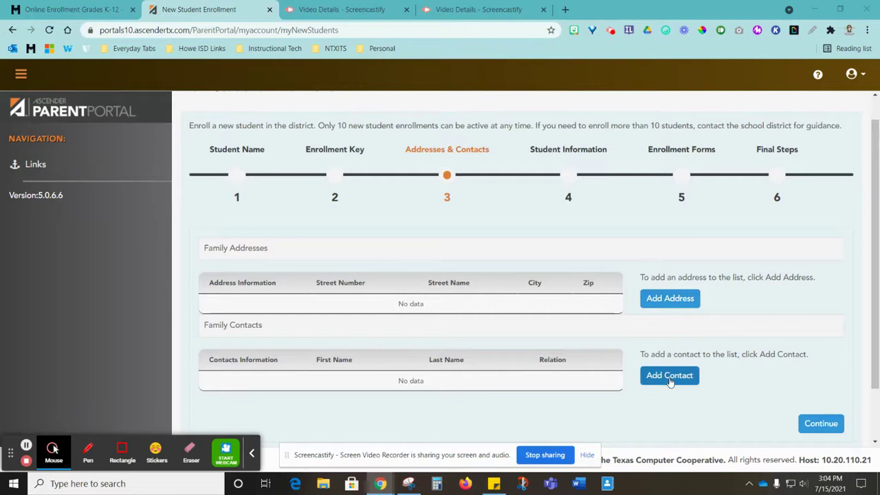
left_click(667, 299)
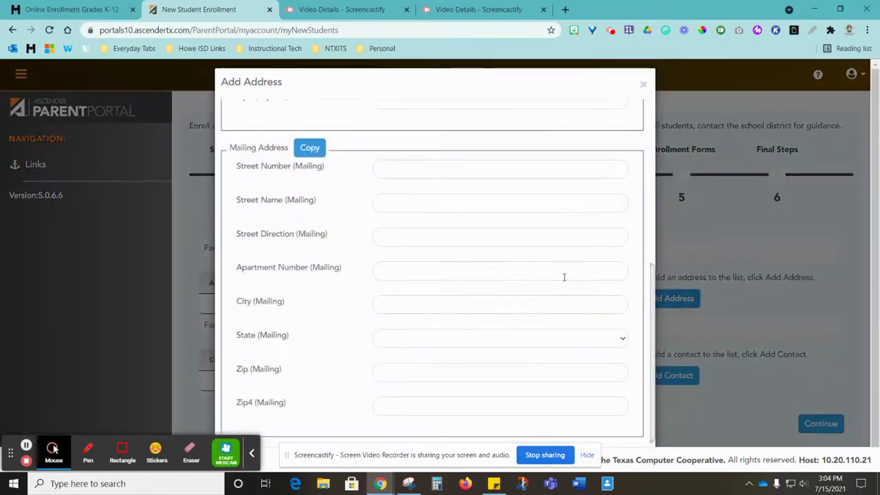
scroll(558, 269, "up", 4)
scroll(557, 269, "down", 5)
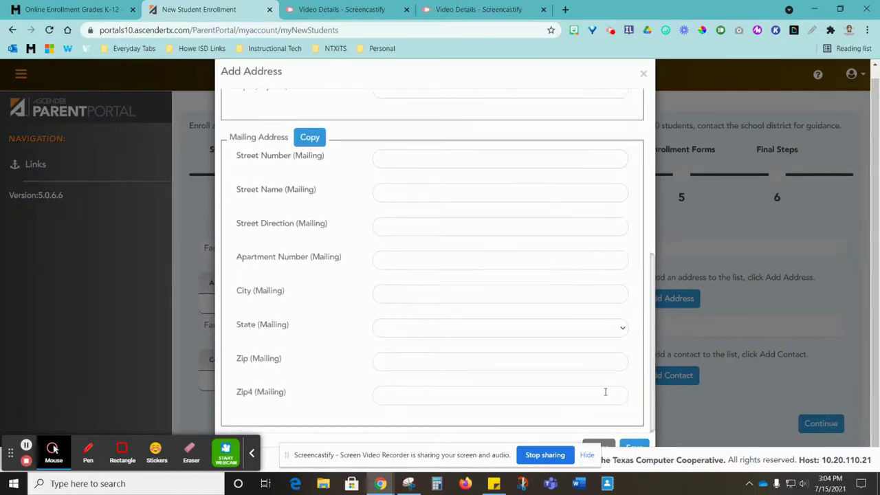
left_click(594, 445)
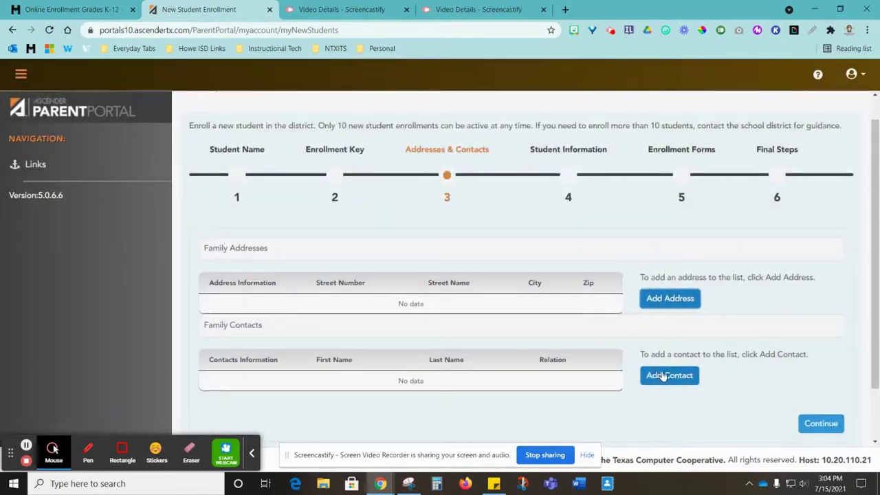
- Review the Add Contact form's fields and close it without saving a contact
left_click(666, 381)
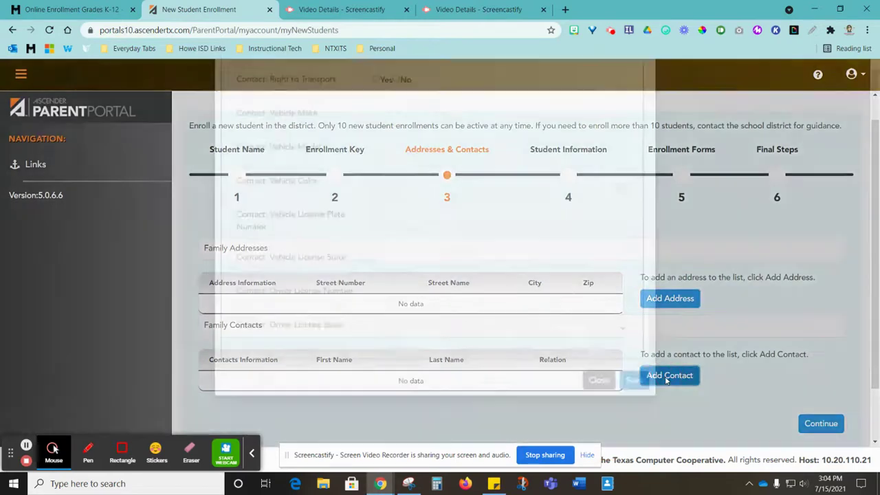
scroll(563, 289, "down", 10)
scroll(561, 288, "up", 10)
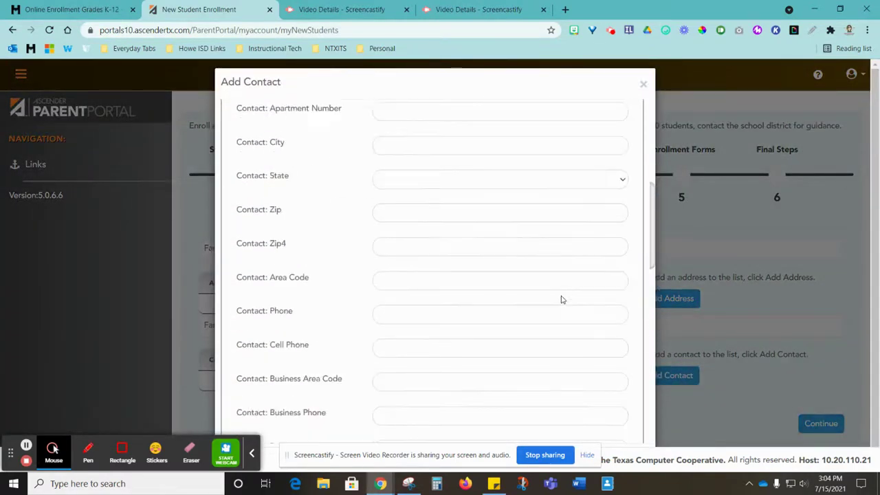
scroll(561, 300, "down", 10)
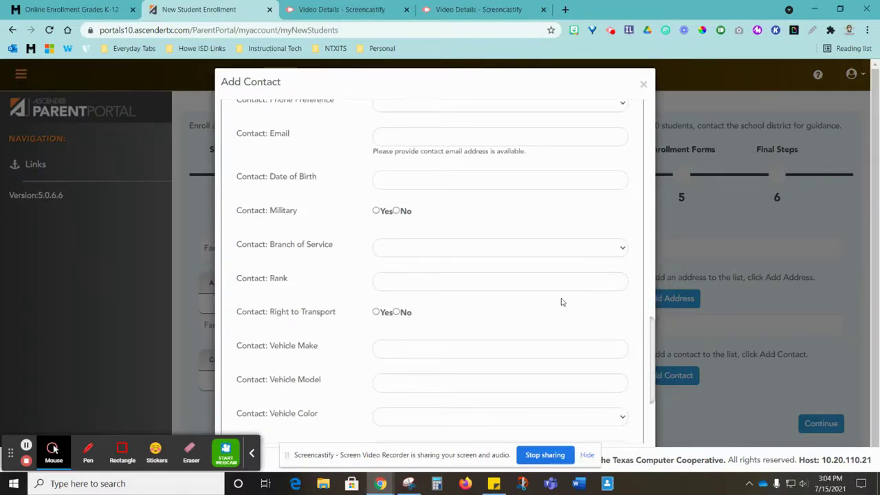
scroll(561, 296, "down", 3)
scroll(562, 298, "down", 1)
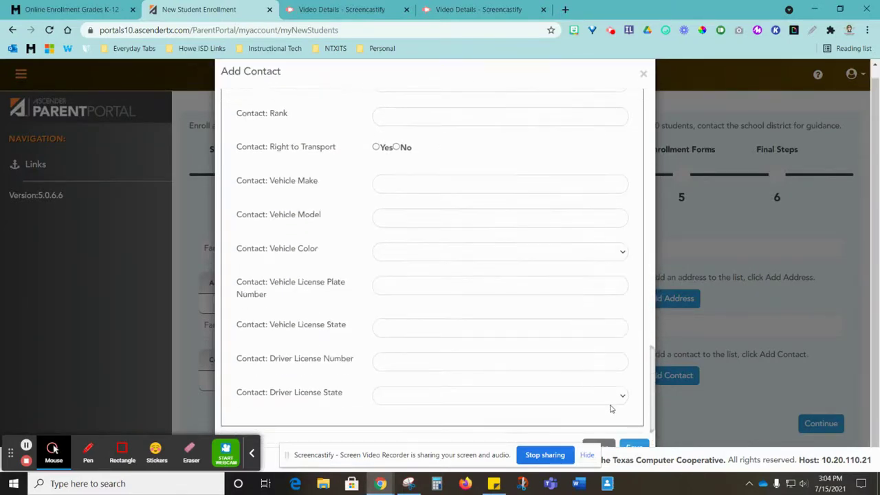
left_click(598, 443)
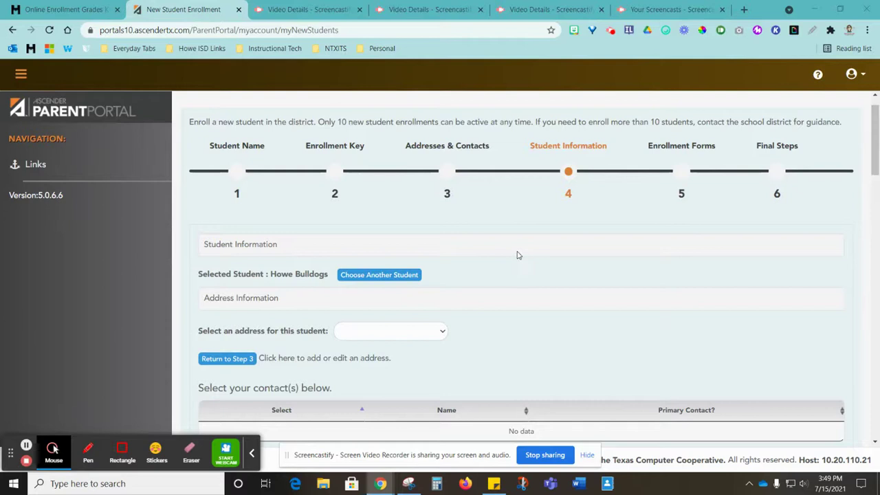
scroll(534, 262, "down", 2)
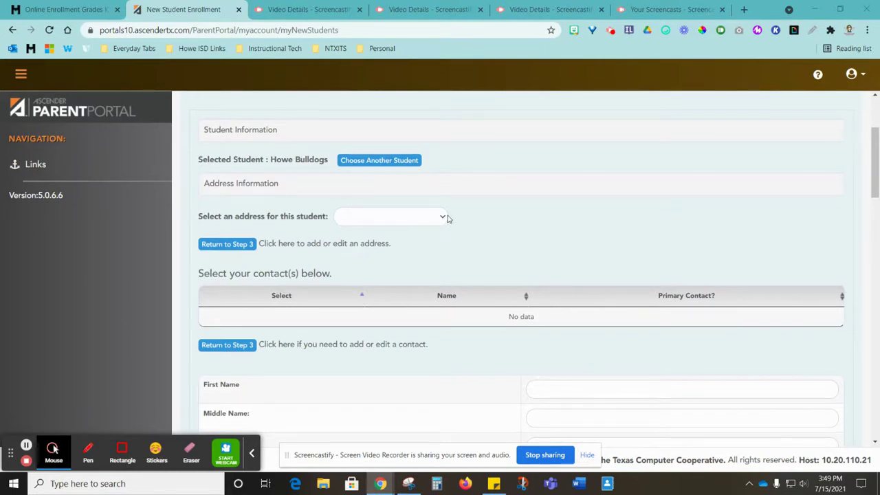
scroll(523, 231, "down", 4)
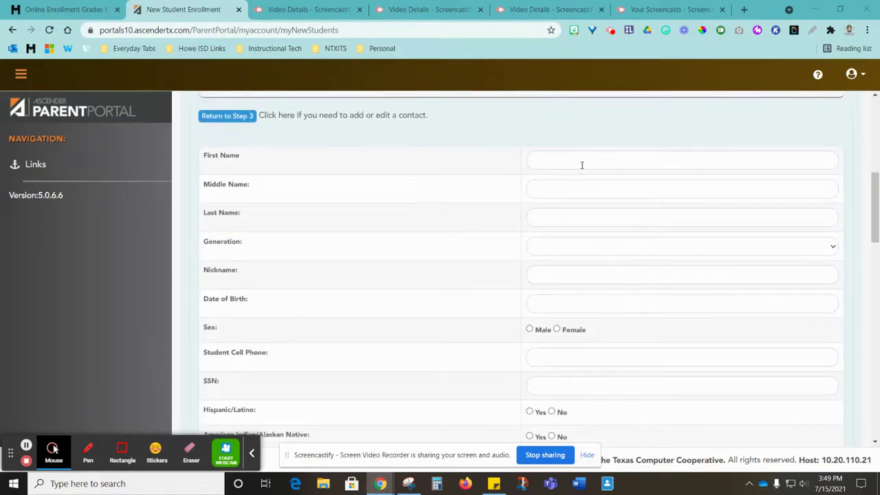
scroll(581, 165, "down", 2)
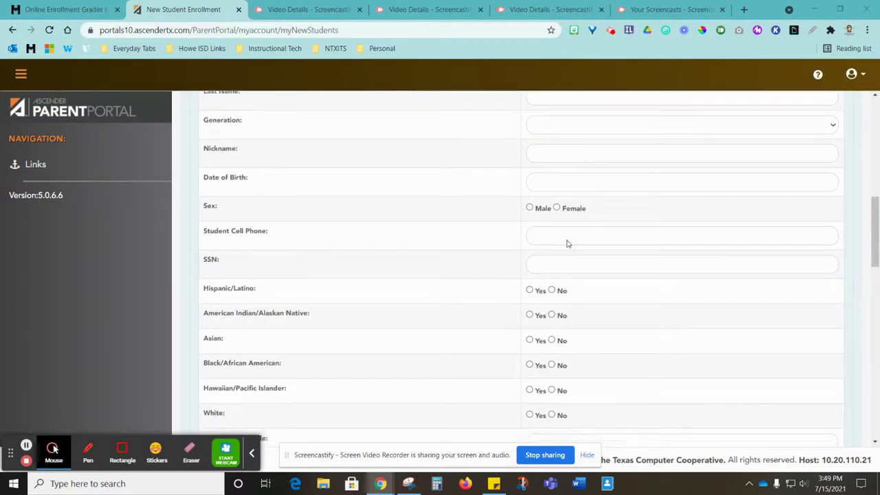
scroll(568, 254, "down", 8)
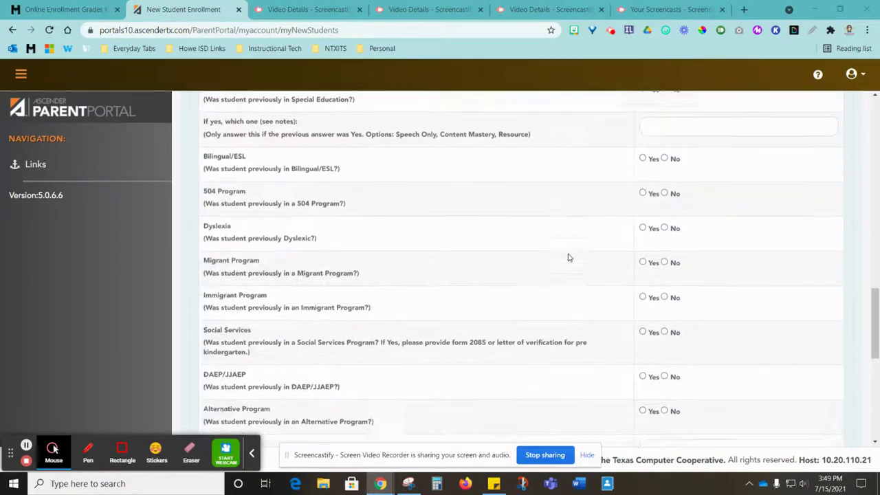
scroll(568, 257, "down", 10)
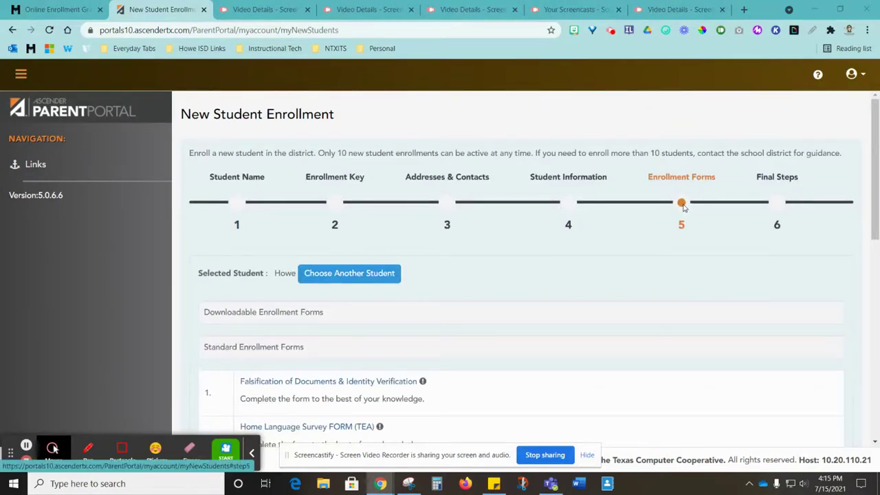
- Open, read and save the Falsification of Documents & Identity Verification form
scroll(526, 334, "down", 1)
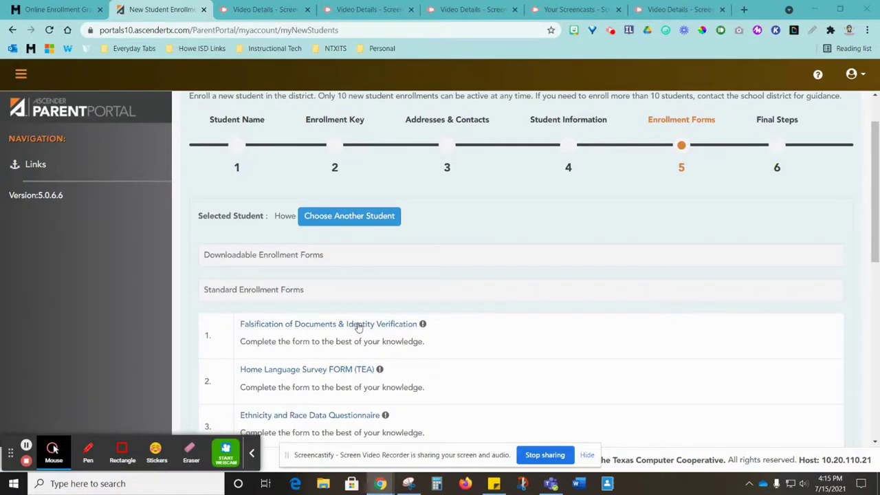
scroll(359, 328, "down", 2)
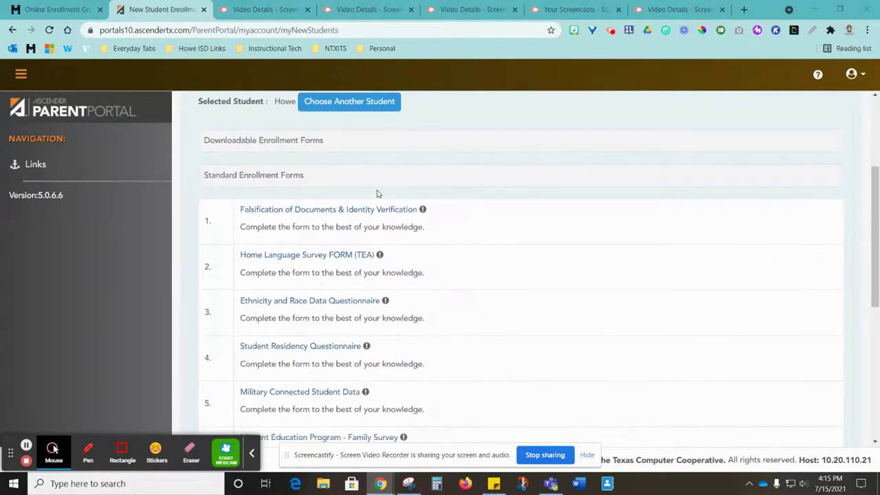
left_click(371, 212)
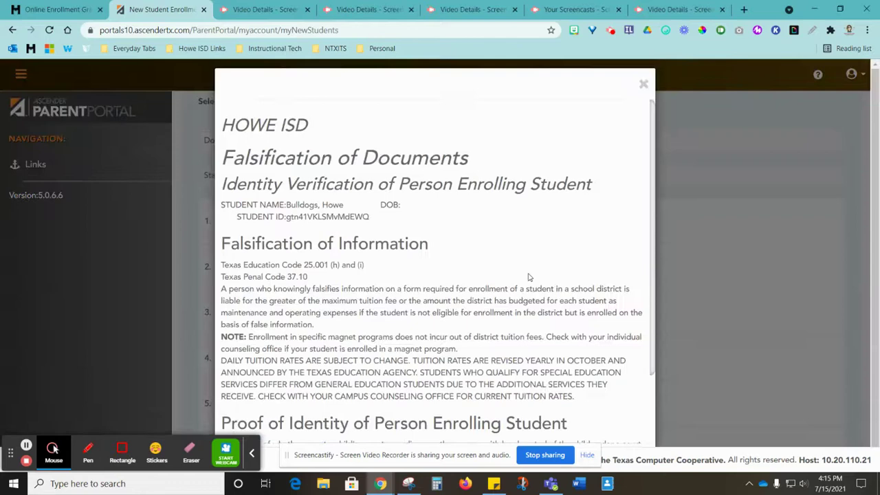
scroll(527, 278, "down", 2)
scroll(550, 337, "down", 1)
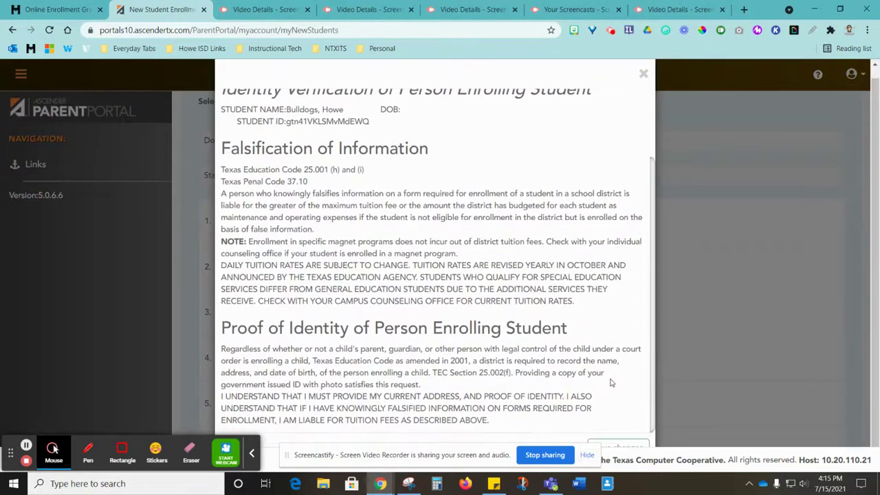
left_click(630, 448)
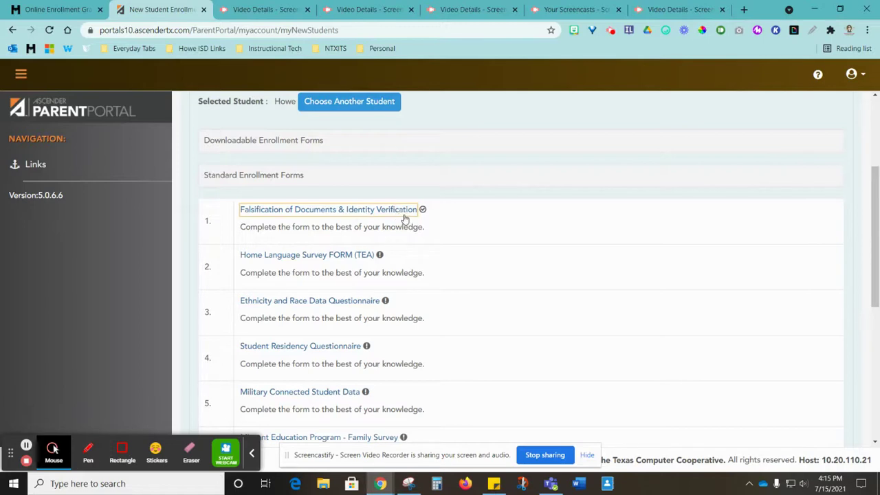
mouse_move(423, 209)
scroll(545, 312, "down", 5)
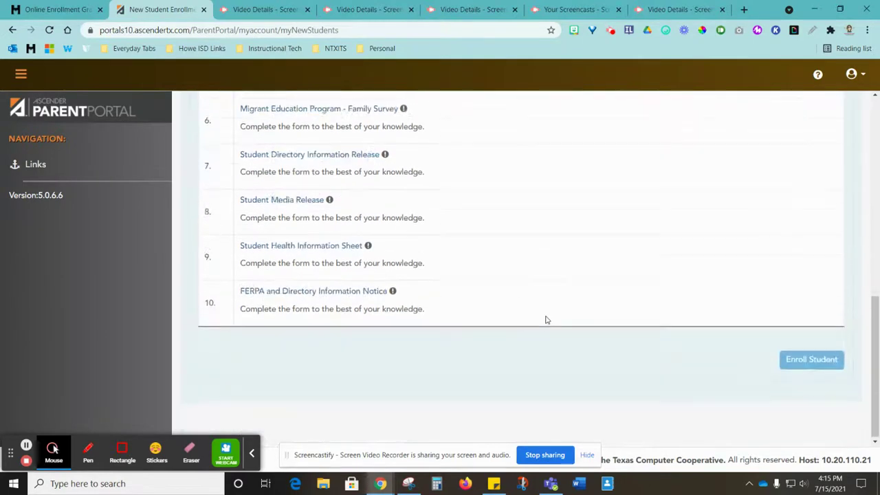